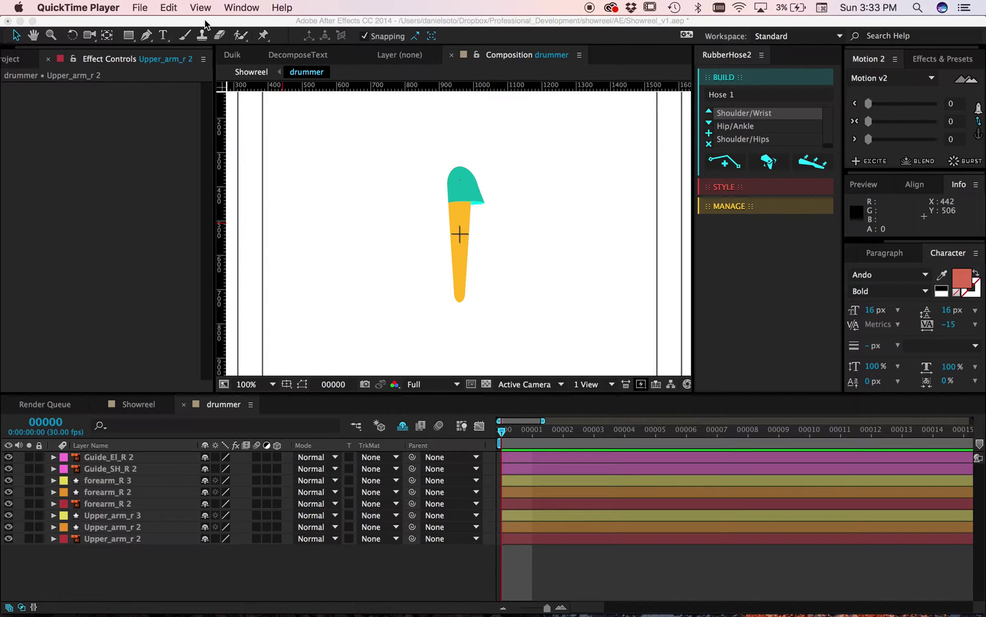
- Inspect Upper_arm_r 2 in the Layer panel, then select it together with forearm_R 2
{"action": "double_click", "coordinate": [120, 540]}
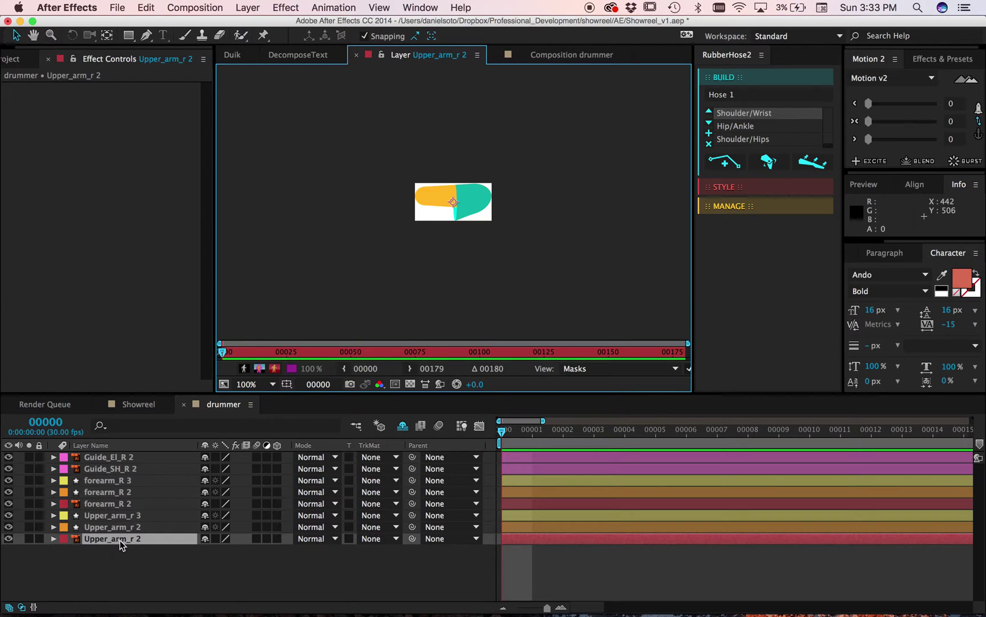
{"action": "left_click", "coordinate": [357, 55]}
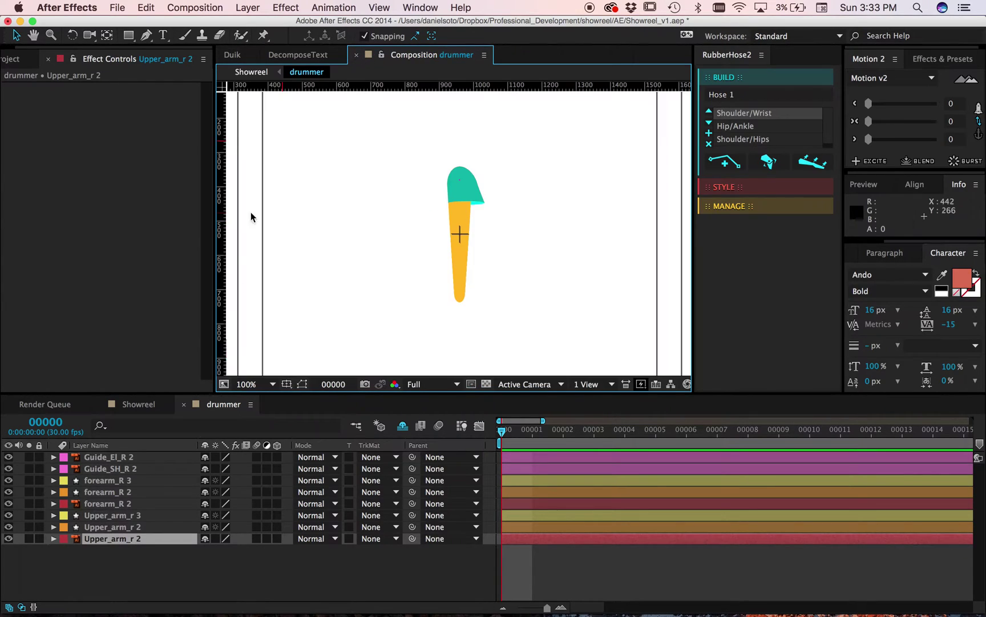
{"action": "left_click", "coordinate": [142, 505], "text": "super"}
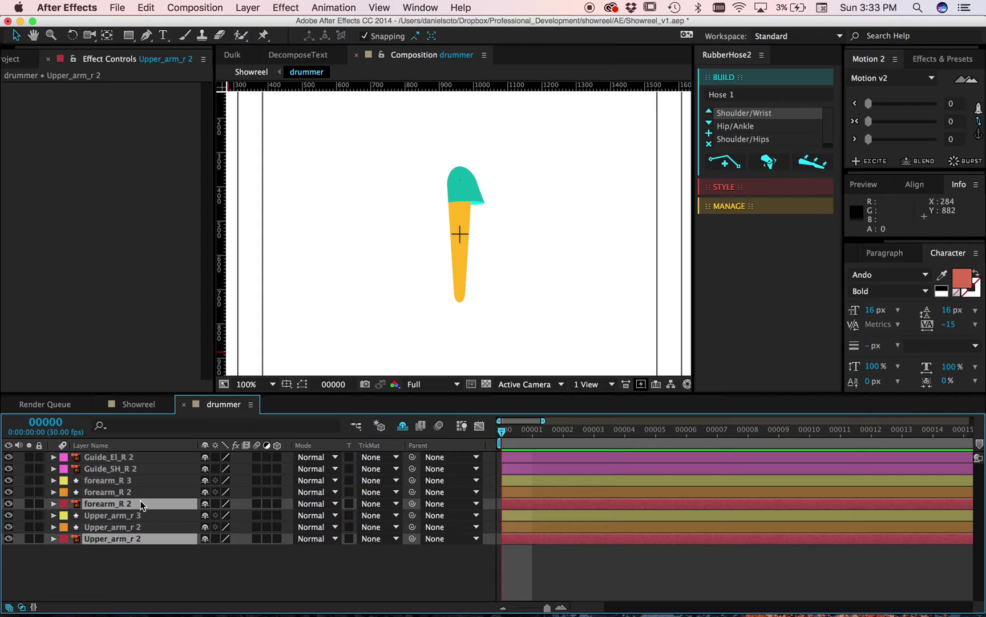
- Create a RubberRig from the two arm layers and hide the Upper_arm_r 3, forearm_R 3 and orange forearm_R 2 copies
{"action": "left_click", "coordinate": [769, 165]}
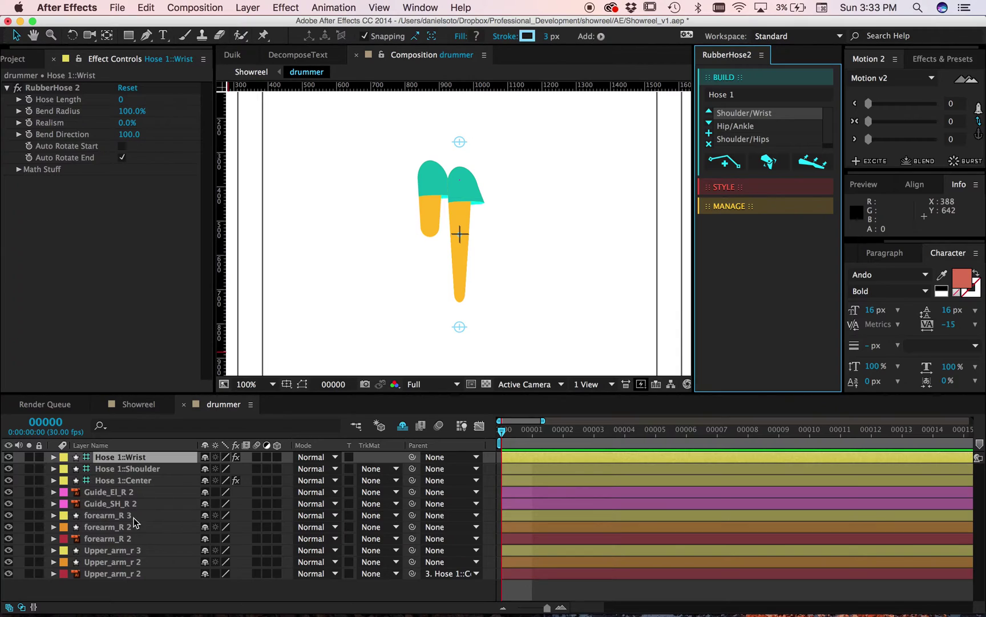
{"action": "left_click", "coordinate": [10, 562]}
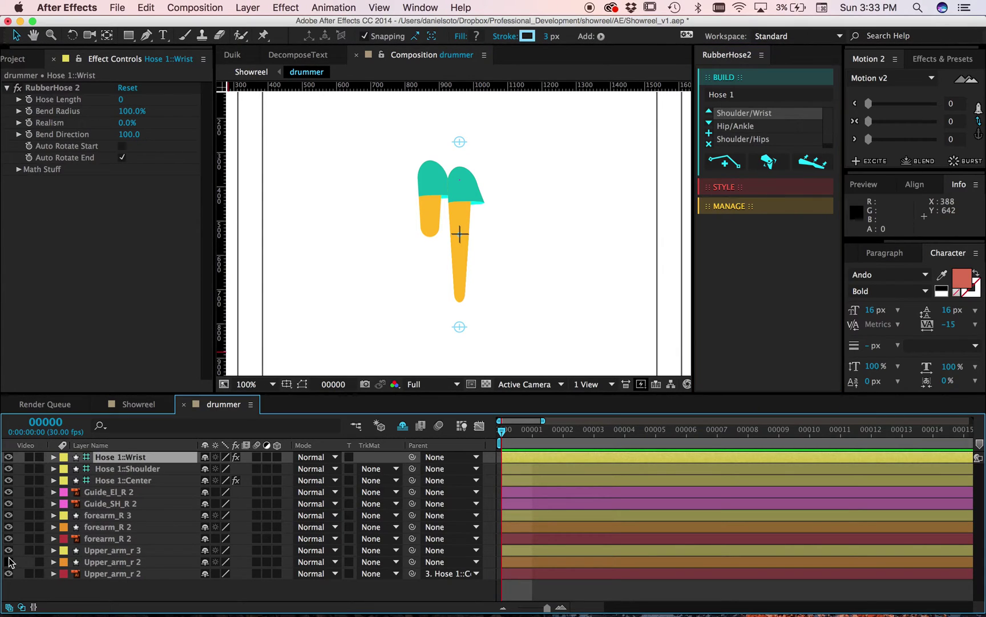
{"action": "left_click", "coordinate": [9, 550]}
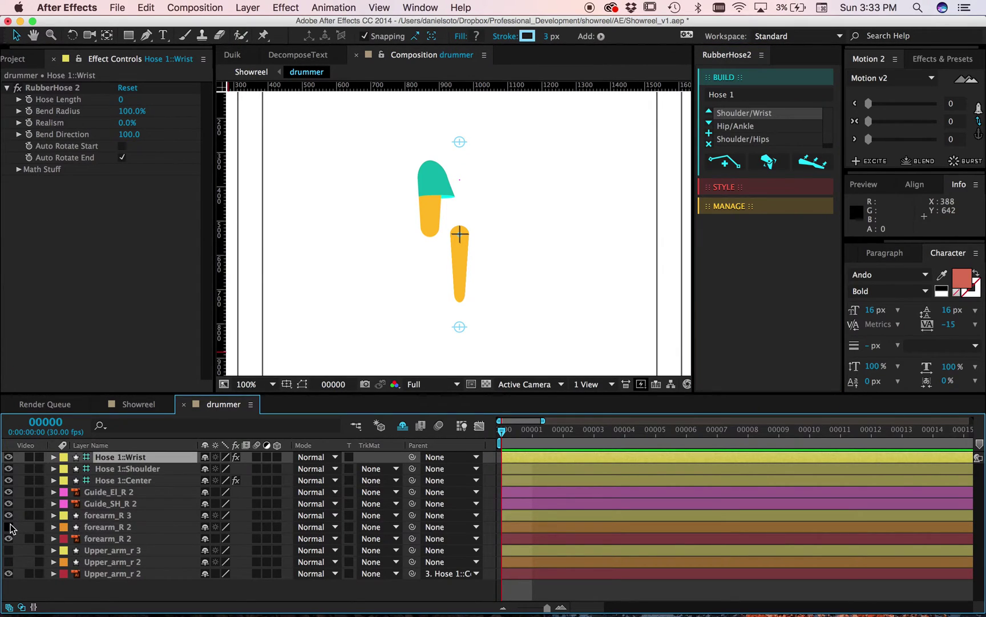
{"action": "left_click", "coordinate": [9, 526]}
{"action": "left_click", "coordinate": [9, 515]}
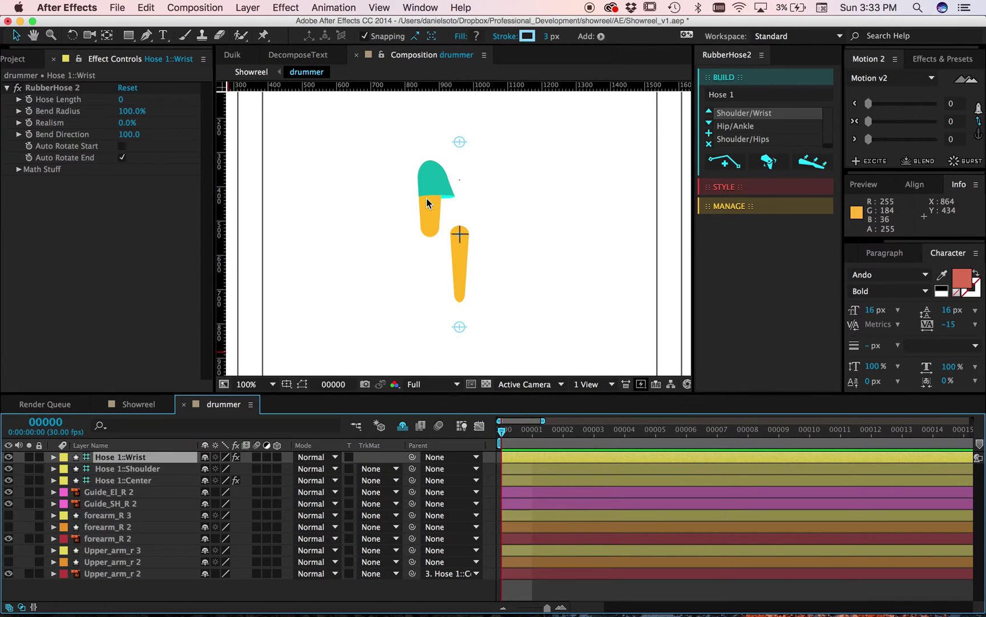
{"action": "key", "text": "ctrl+Right"}
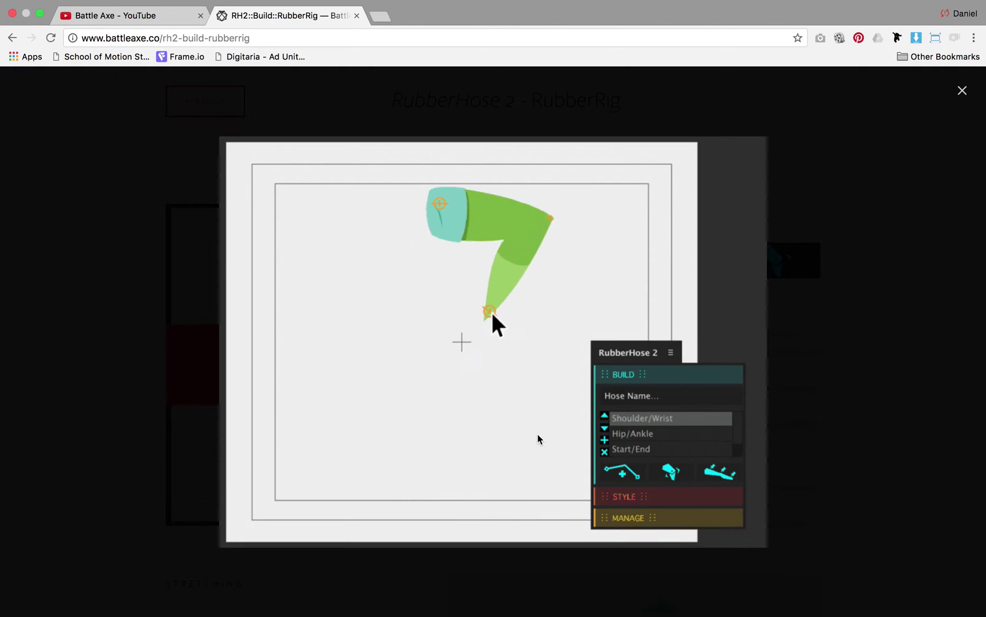
- Close the RubberRig demo animation and scroll the guide to its Alignment and Backward Rotation tips
{"action": "left_click", "coordinate": [963, 92]}
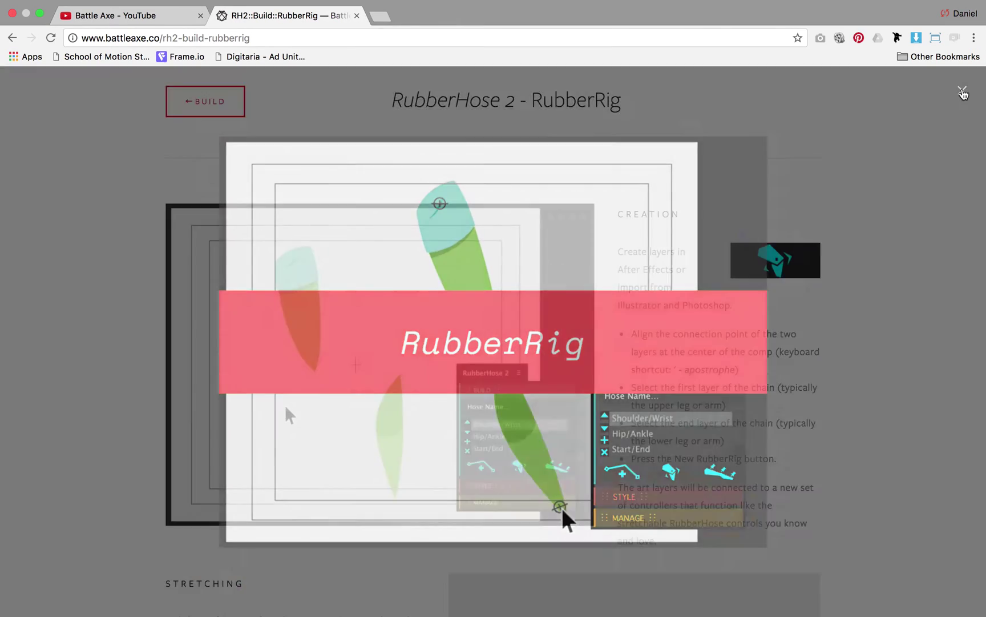
{"action": "scroll", "coordinate": [385, 359], "scroll_direction": "down", "scroll_amount": 15}
{"action": "scroll", "coordinate": [385, 360], "scroll_direction": "up", "scroll_amount": 3}
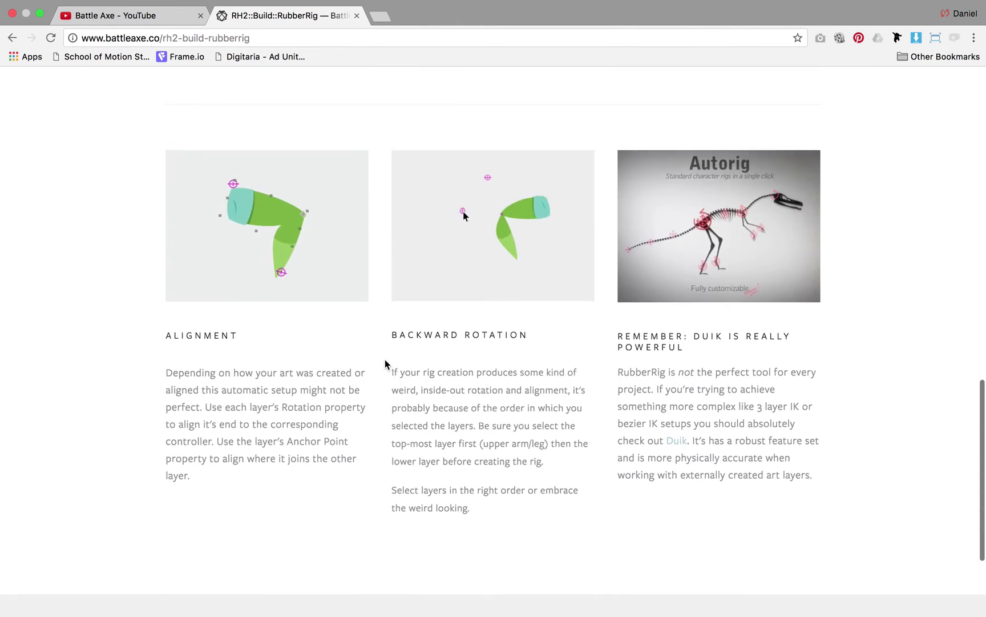
{"action": "scroll", "coordinate": [384, 364], "scroll_direction": "up", "scroll_amount": 3}
{"action": "scroll", "coordinate": [385, 363], "scroll_direction": "down", "scroll_amount": 1}
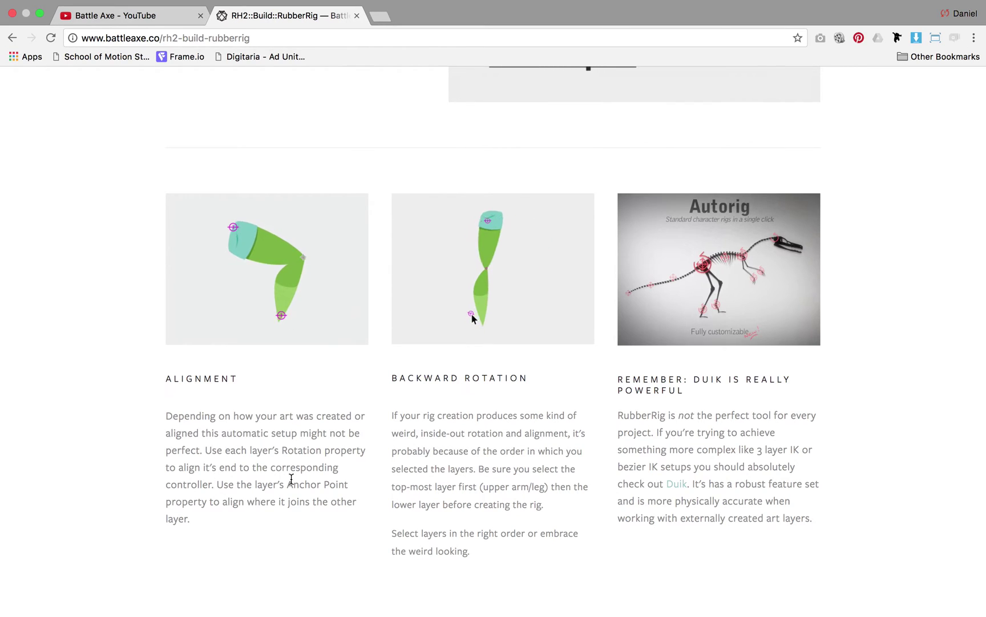
{"action": "key", "text": "ctrl+Left"}
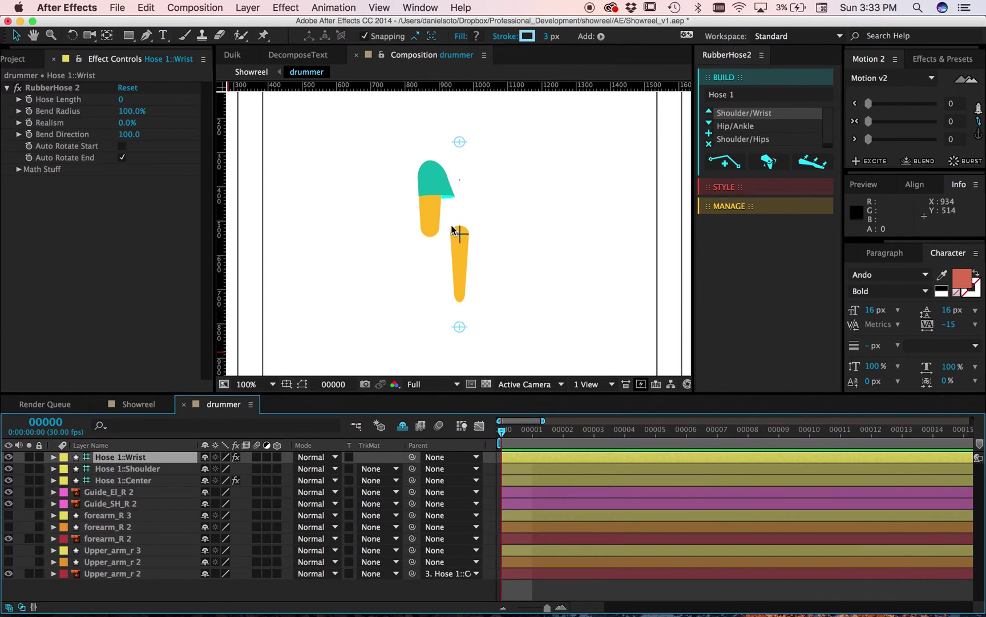
- Shift forearm_R 2's anchor point to 109.8, 27.3 to line up the elbow joint
{"action": "left_click", "coordinate": [147, 540]}
{"action": "key", "text": "a"}
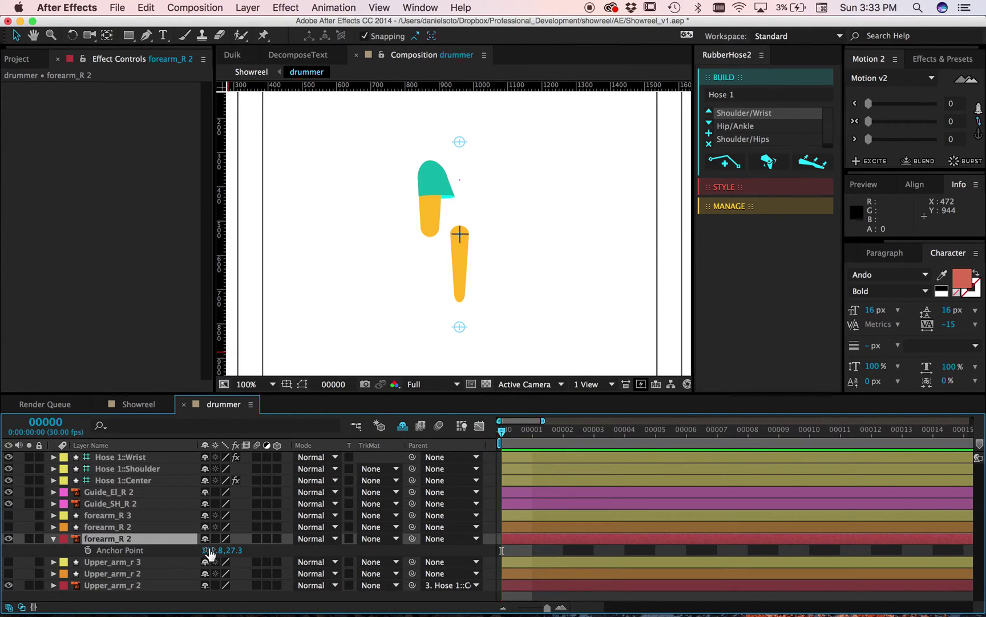
{"action": "mouse_move", "coordinate": [209, 552]}
{"action": "left_mouse_down"}
{"action": "mouse_move", "coordinate": [222, 550]}
{"action": "mouse_move", "coordinate": [207, 549]}
{"action": "left_mouse_up"}
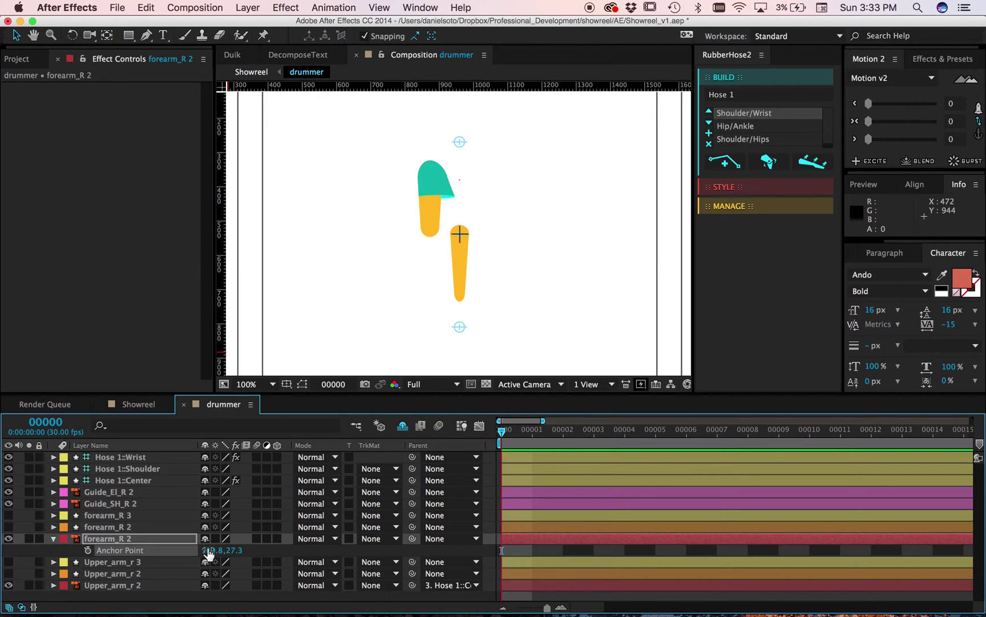
- Set Upper_arm_r 2's anchor point to 121.5, 55.8 so it meets the forearm in a straight line
{"action": "left_click", "coordinate": [137, 586]}
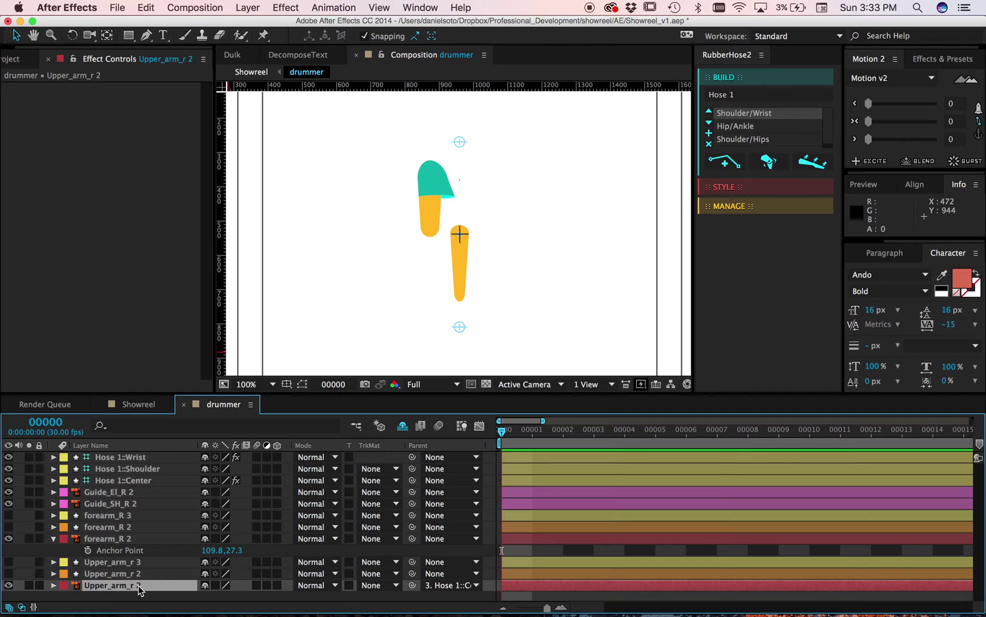
{"action": "key", "text": "a"}
{"action": "left_click_drag", "start_coordinate": [210, 594], "coordinate": [188, 583]}
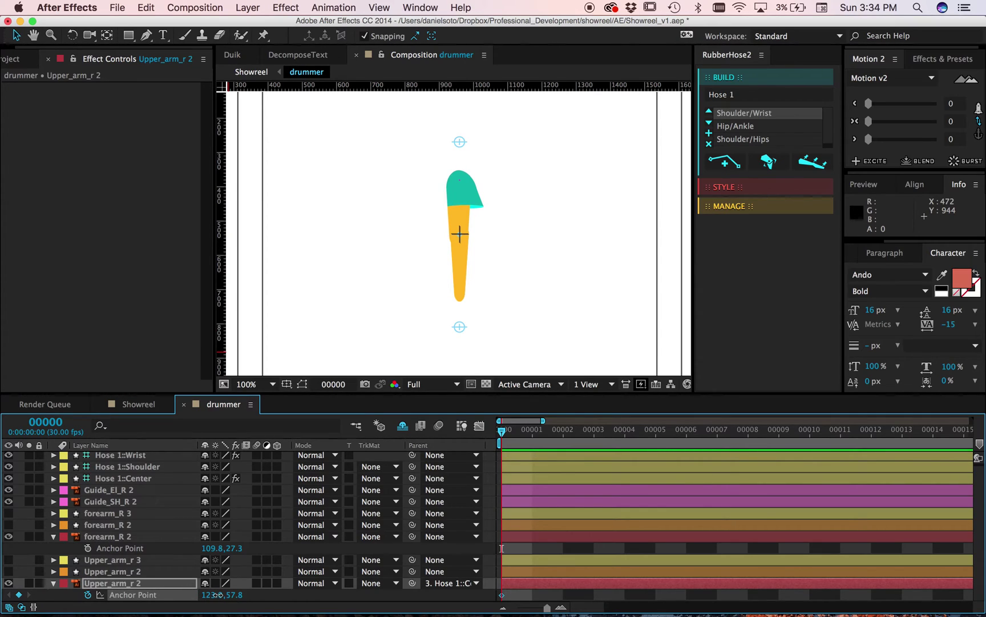
{"action": "mouse_move", "coordinate": [218, 594]}
{"action": "left_mouse_down"}
{"action": "mouse_move", "coordinate": [184, 582]}
{"action": "mouse_move", "coordinate": [227, 594]}
{"action": "left_mouse_up"}
- Test-bend the arm with the Hose 1::Wrist controller, undo it, and show the orange Upper_arm_r 2 again
{"action": "left_click", "coordinate": [169, 454]}
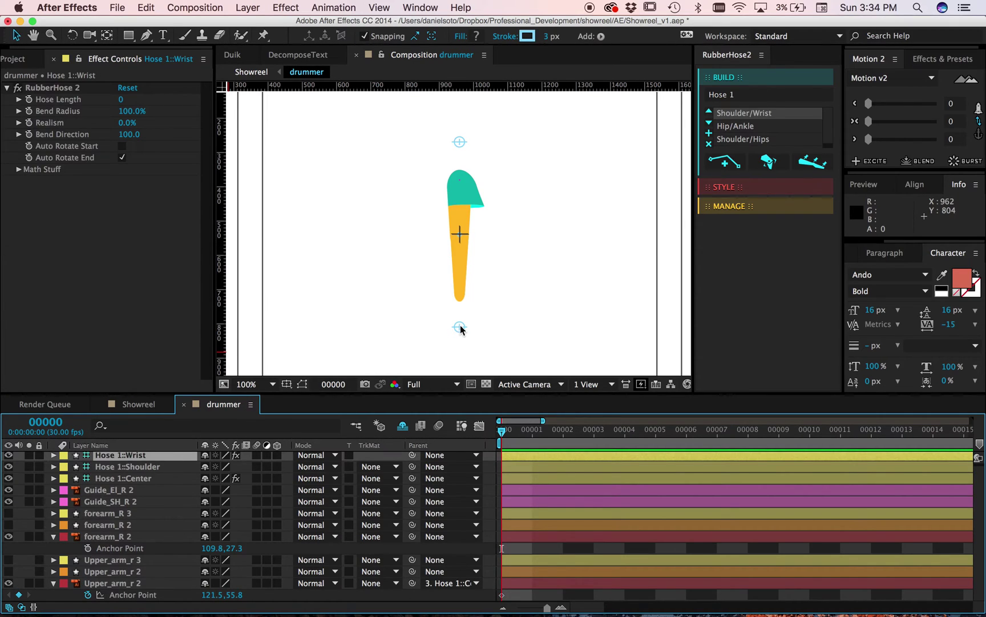
{"action": "left_click_drag", "start_coordinate": [460, 325], "coordinate": [406, 298]}
{"action": "key", "text": "super+z"}
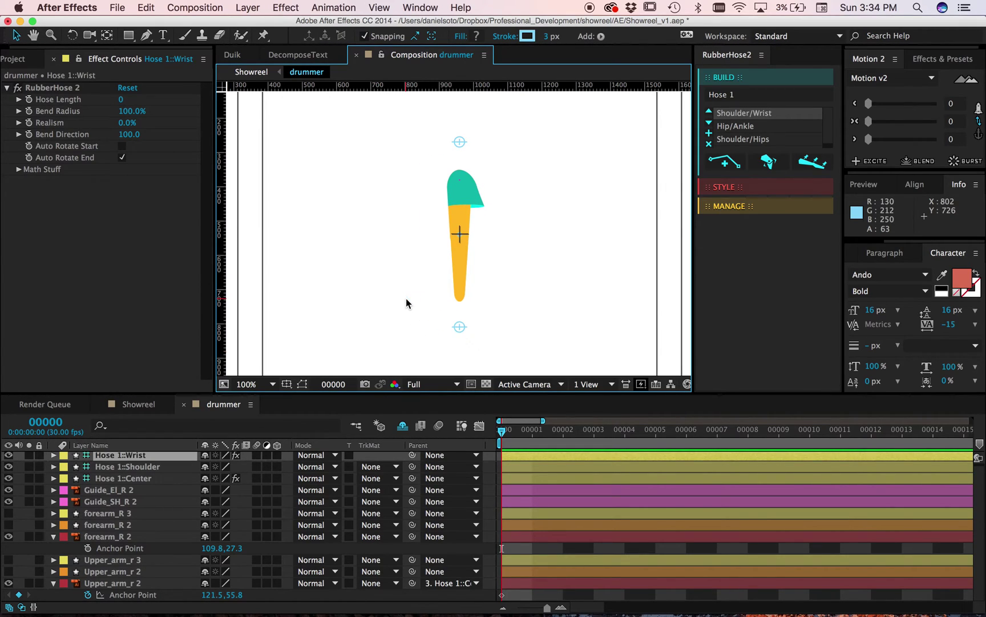
{"action": "left_click", "coordinate": [9, 572]}
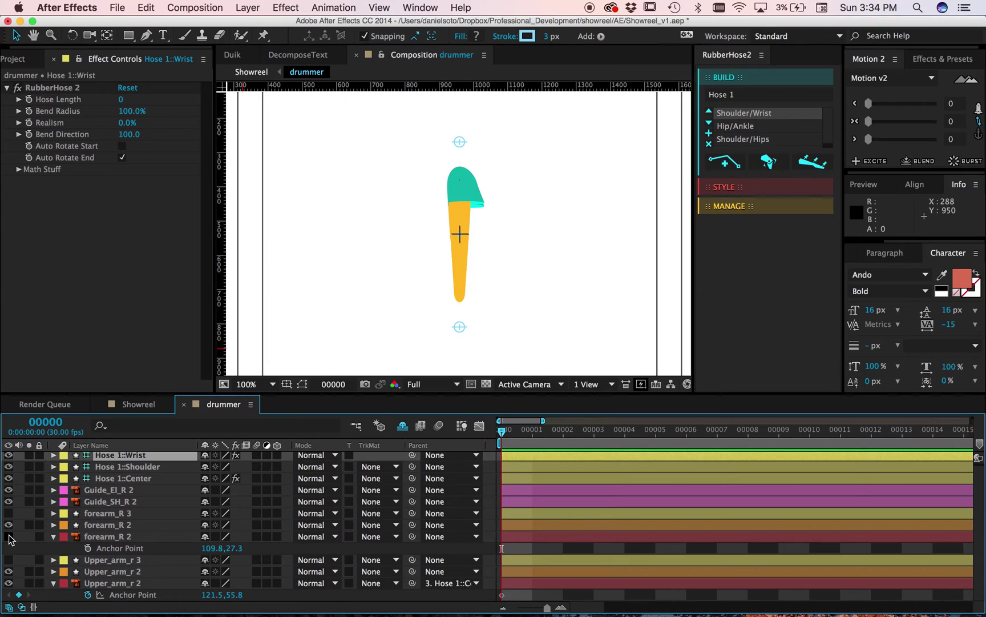
- Hide the red Upper_arm_r 2 and the three Hose 1 controllers, and shy the controllers out of the timeline
{"action": "left_click", "coordinate": [9, 583]}
{"action": "left_click_drag", "start_coordinate": [9, 477], "coordinate": [14, 462]}
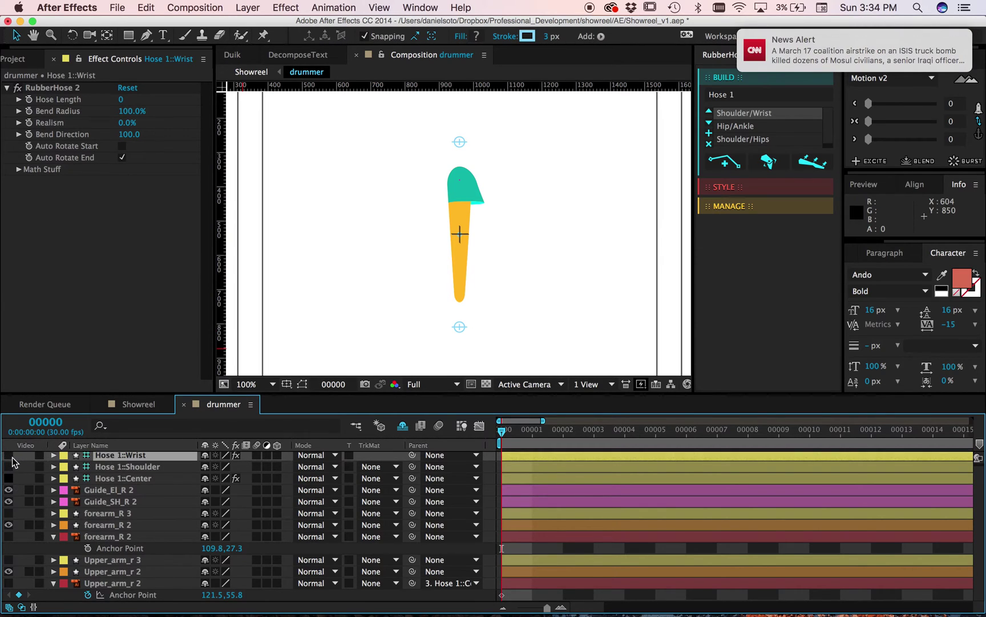
{"action": "left_click", "coordinate": [165, 477], "text": "shift"}
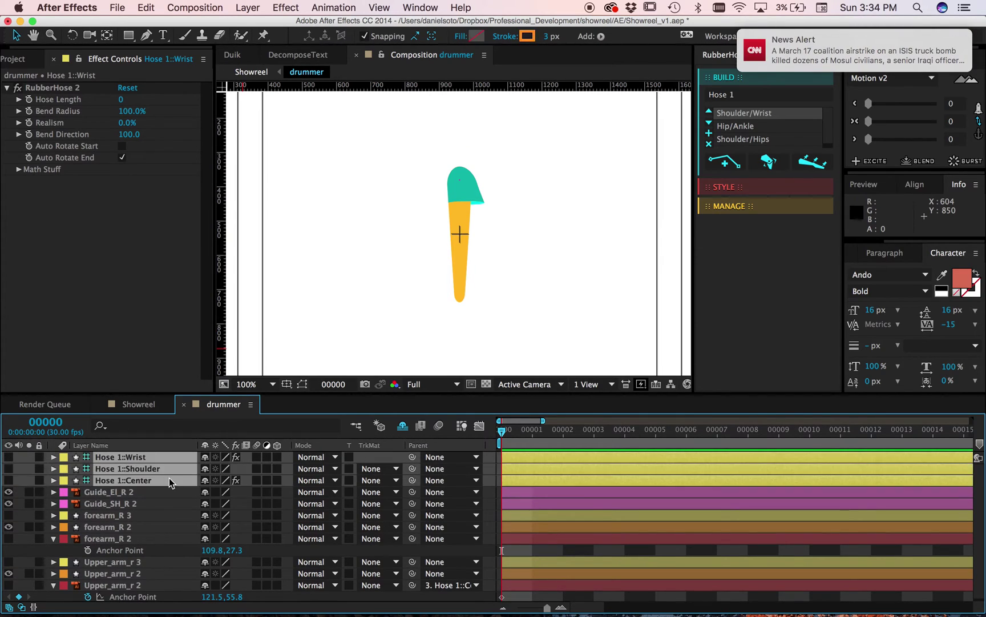
{"action": "left_click", "coordinate": [206, 480]}
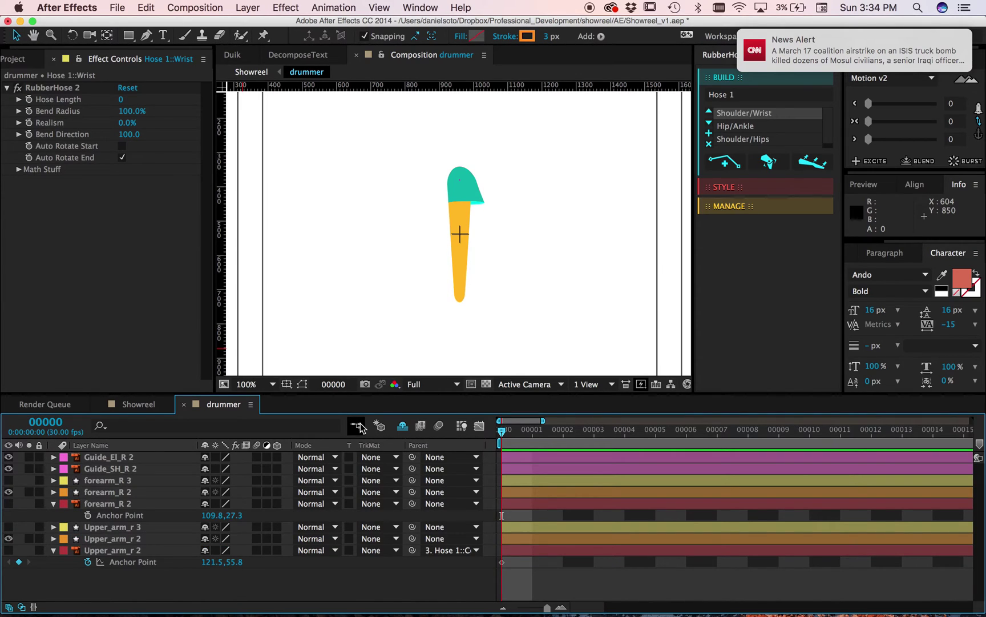
- Select Upper_arm_r 2 then forearm_R 2 and create a new RubberRig from them
{"action": "left_click", "coordinate": [108, 538]}
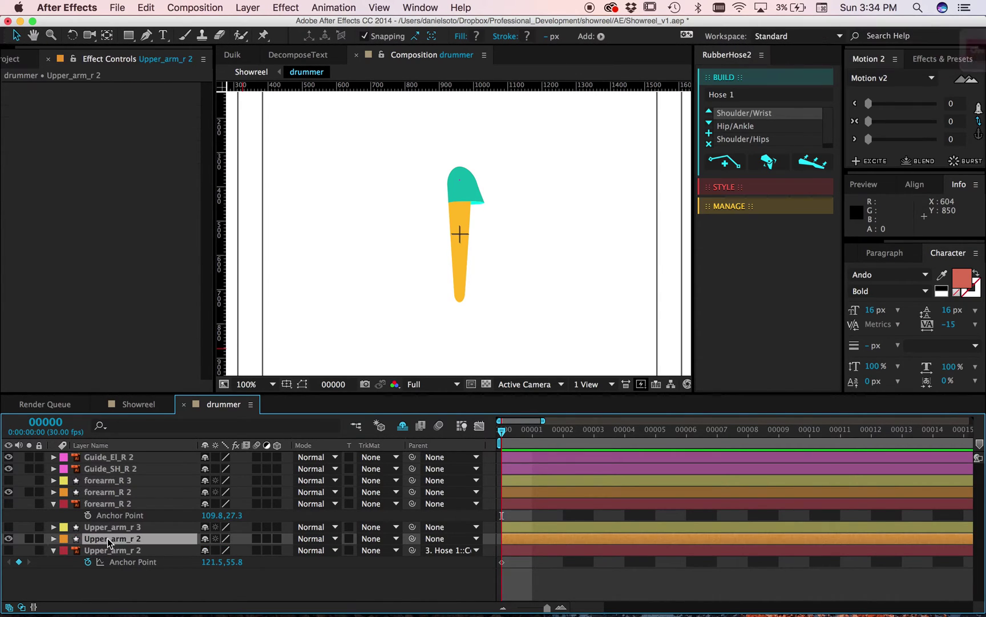
{"action": "left_click", "coordinate": [107, 492]}
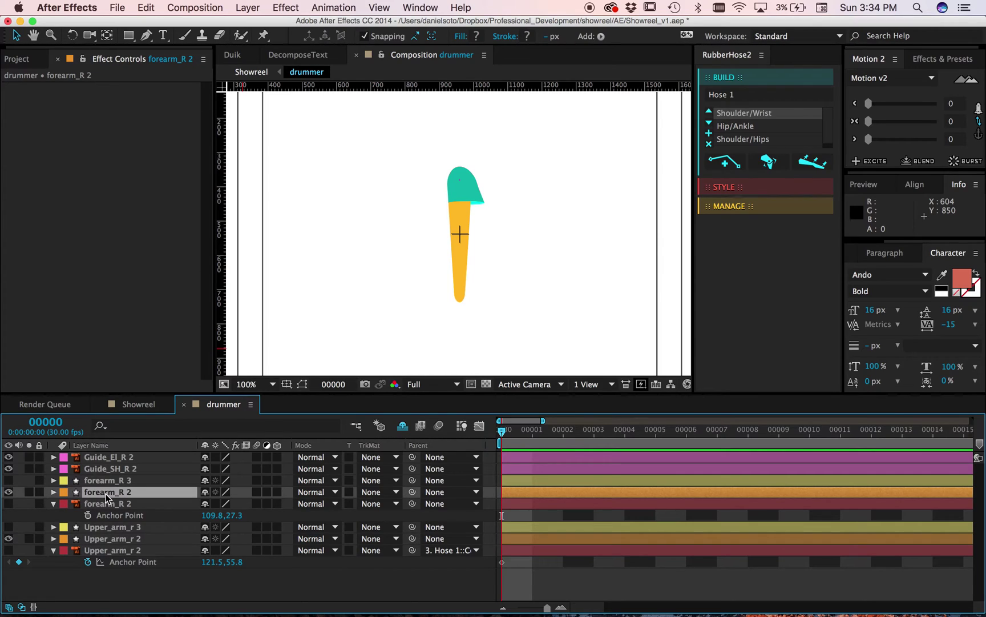
{"action": "left_click", "coordinate": [113, 539], "text": "super"}
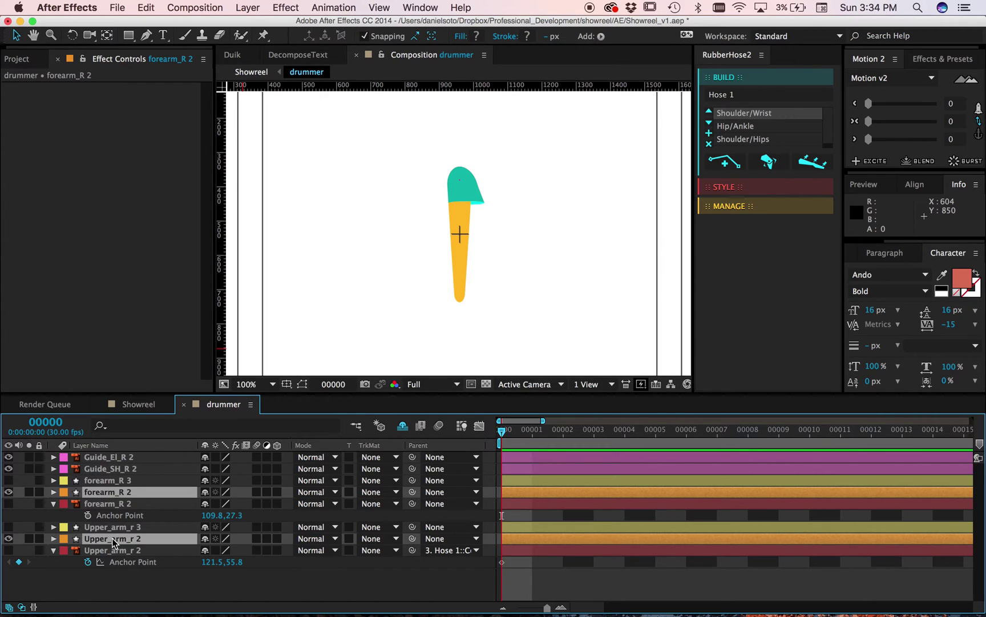
{"action": "left_click", "coordinate": [131, 578]}
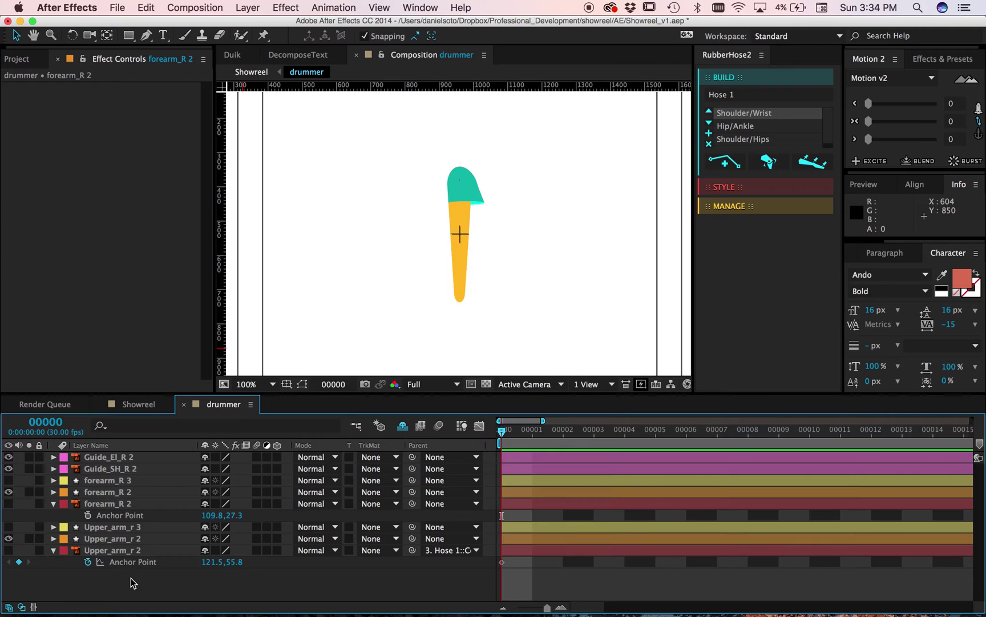
{"action": "left_click", "coordinate": [126, 540]}
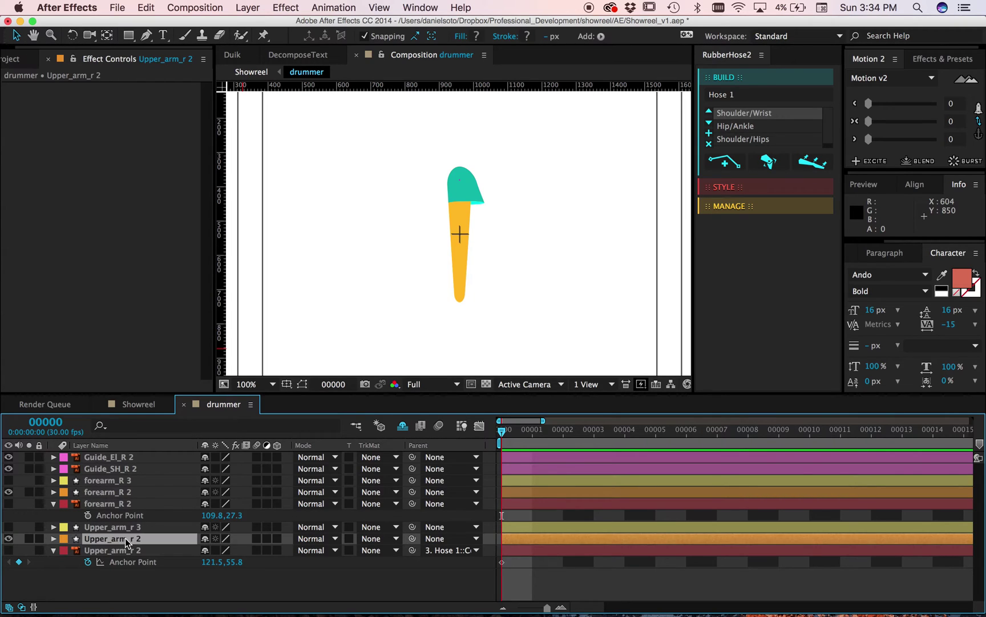
{"action": "left_click", "coordinate": [130, 492], "text": "super"}
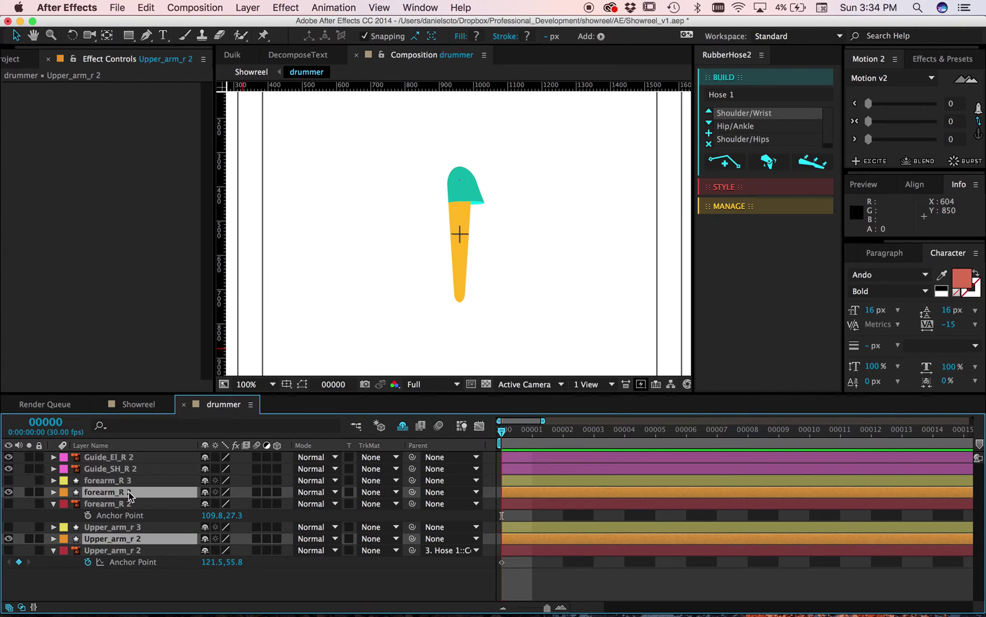
{"action": "left_click", "coordinate": [770, 162]}
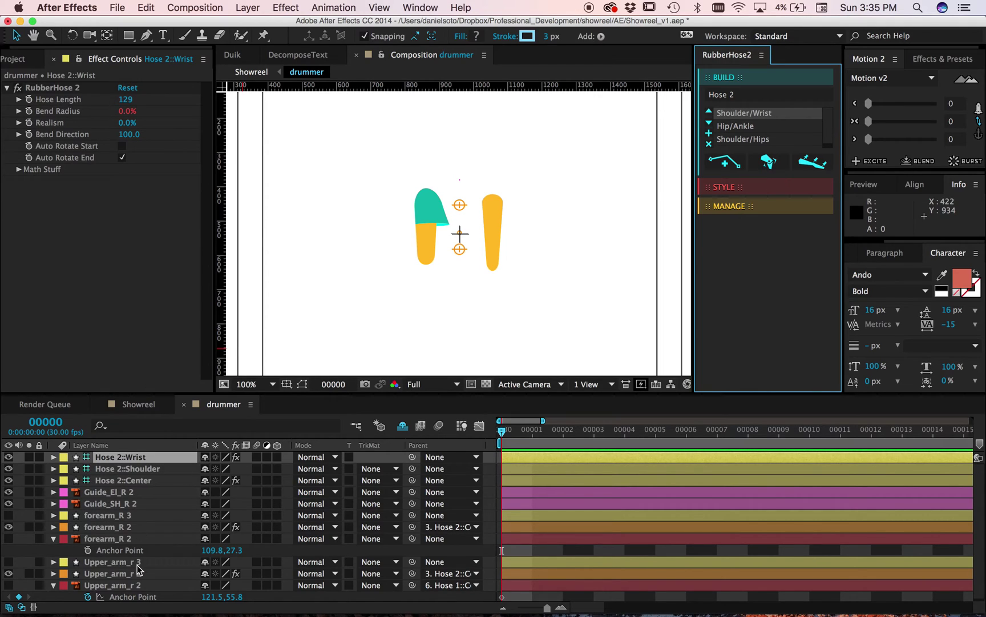
- Set forearm_R 2's anchor point to about 200.7, 26.4 so it sits under the Hose 2 elbow
{"action": "left_click", "coordinate": [131, 527]}
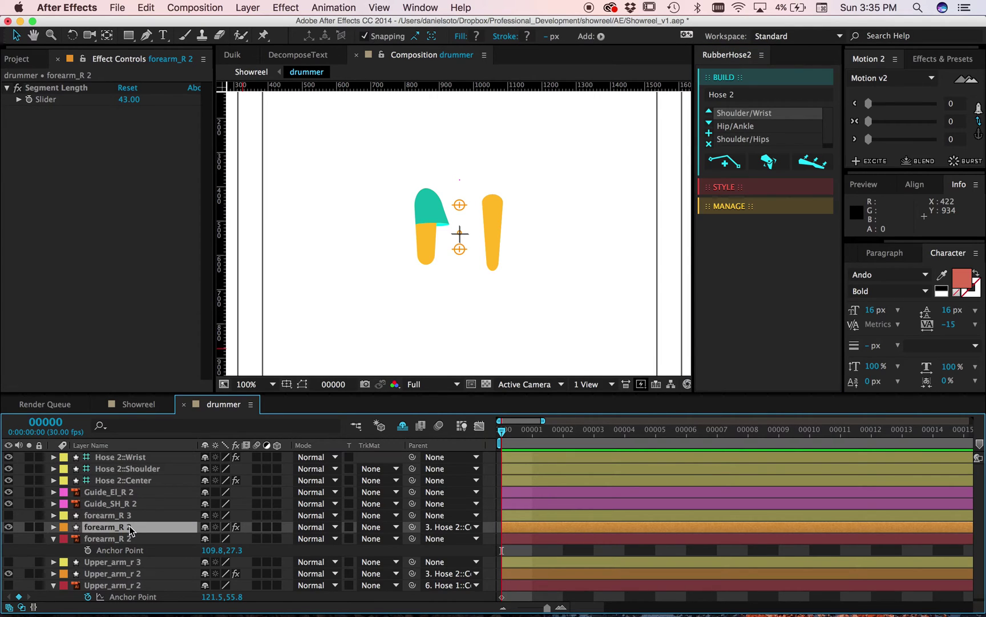
{"action": "key", "text": "a"}
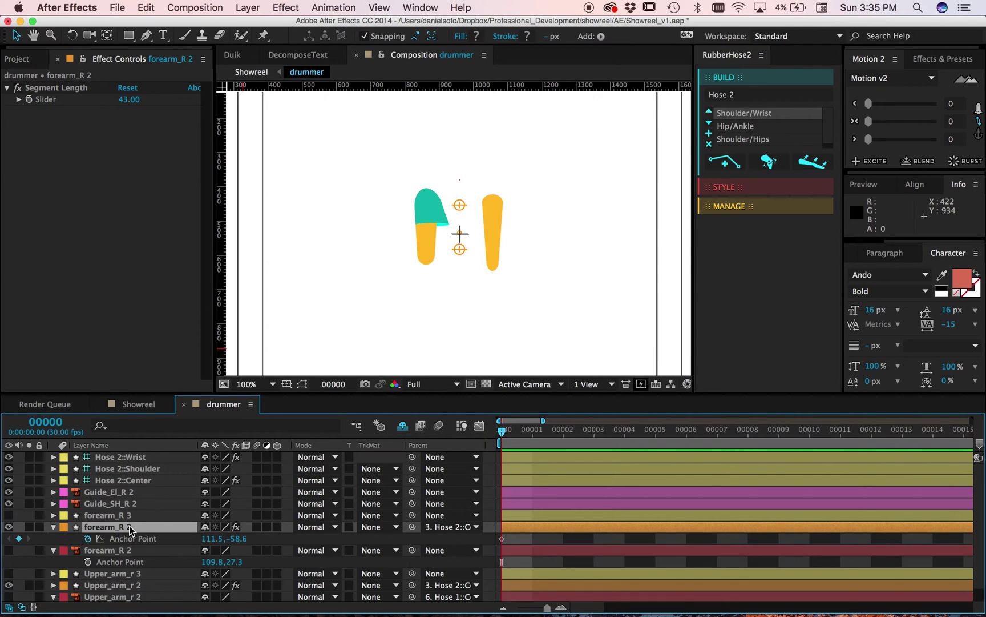
{"action": "left_click_drag", "start_coordinate": [210, 539], "coordinate": [288, 548]}
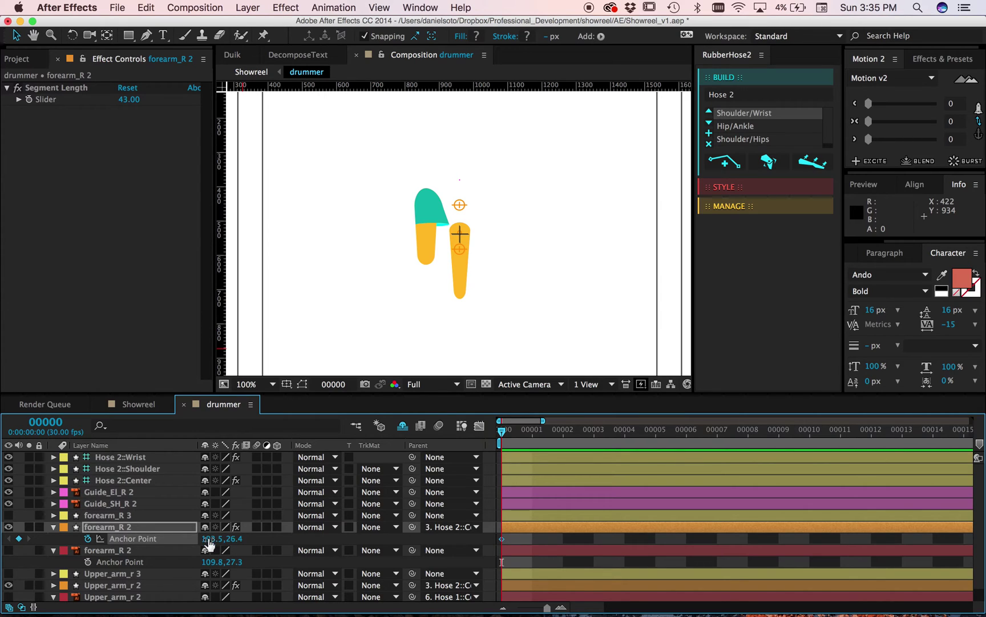
{"action": "left_click_drag", "start_coordinate": [235, 539], "coordinate": [258, 539]}
- Set Upper_arm_r 2's anchor point to 34.9, 39.4, then bend the arm with the Hose 2::Wrist controller
{"action": "left_click", "coordinate": [152, 586]}
{"action": "key", "text": "a"}
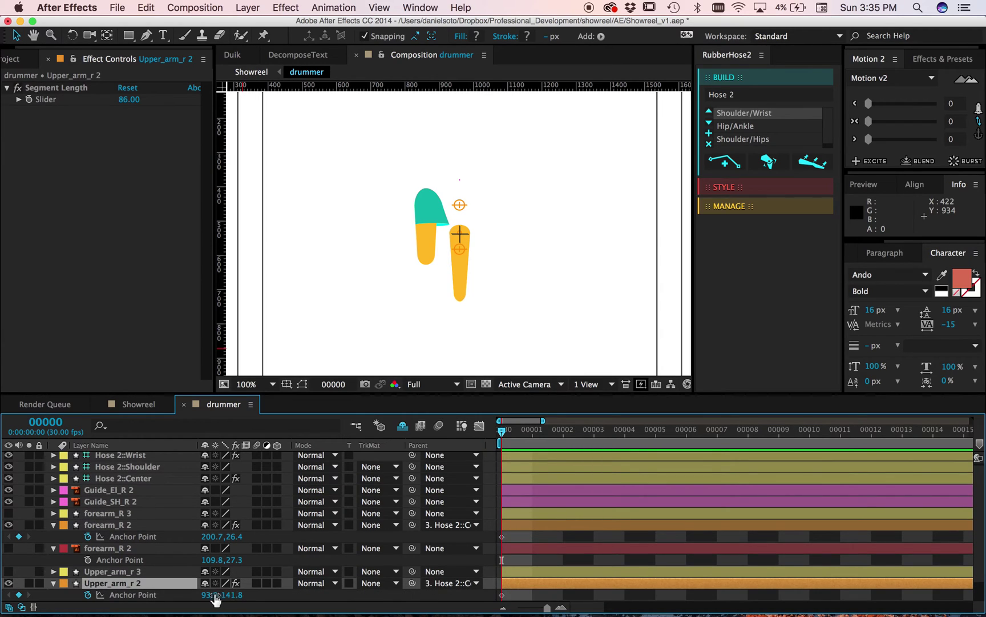
{"action": "left_click_drag", "start_coordinate": [212, 595], "coordinate": [171, 592]}
{"action": "left_click", "coordinate": [155, 583]}
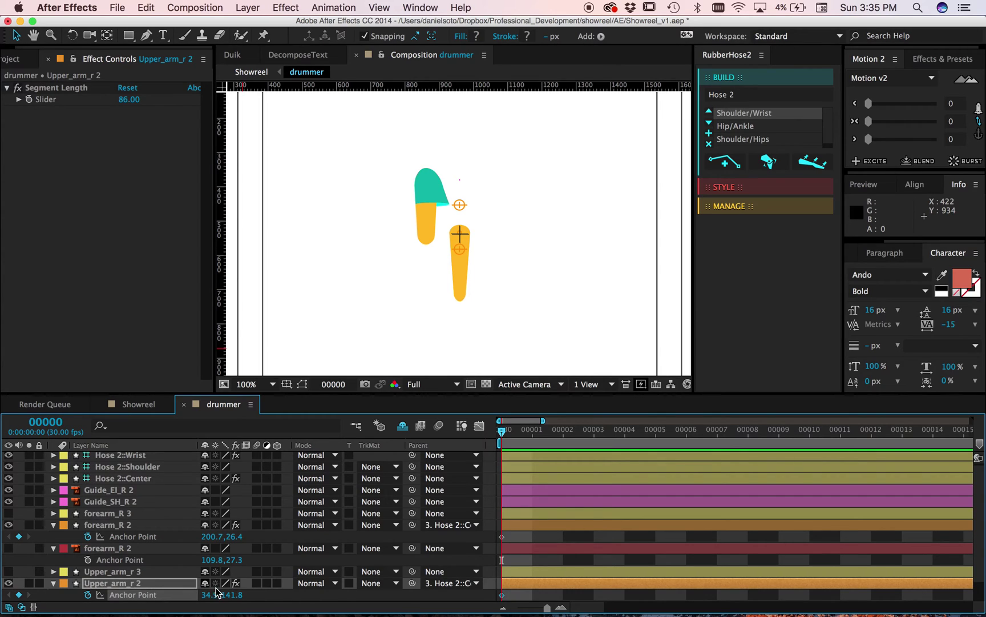
{"action": "left_click_drag", "start_coordinate": [232, 594], "coordinate": [107, 605]}
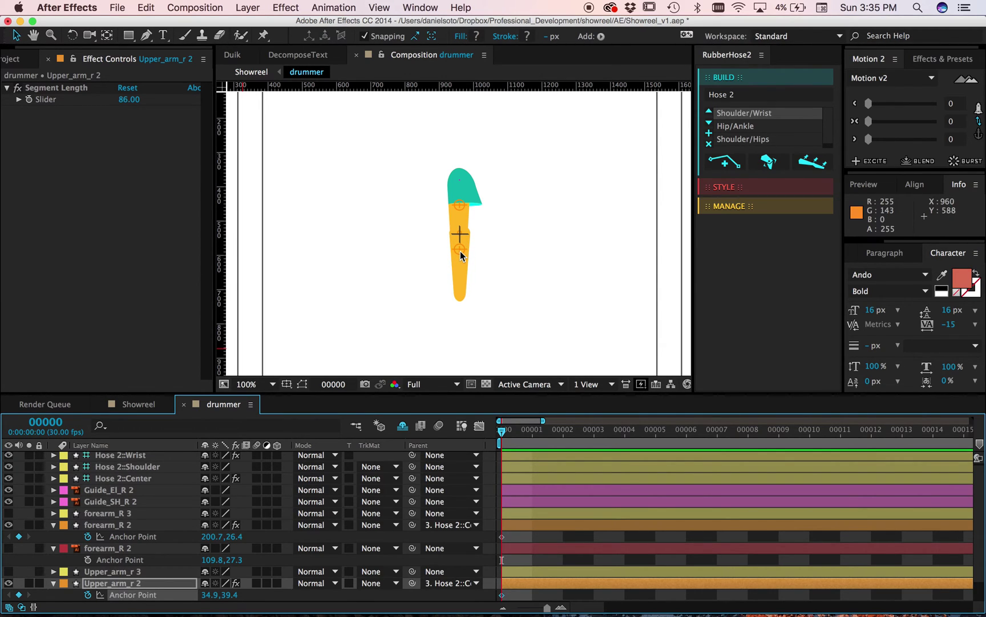
{"action": "left_click", "coordinate": [147, 458]}
{"action": "mouse_move", "coordinate": [460, 250]}
{"action": "left_mouse_down"}
{"action": "mouse_move", "coordinate": [457, 241]}
{"action": "mouse_move", "coordinate": [456, 259]}
{"action": "mouse_move", "coordinate": [483, 231]}
{"action": "mouse_move", "coordinate": [489, 246]}
{"action": "mouse_move", "coordinate": [440, 246]}
{"action": "mouse_move", "coordinate": [462, 229]}
{"action": "left_mouse_up"}
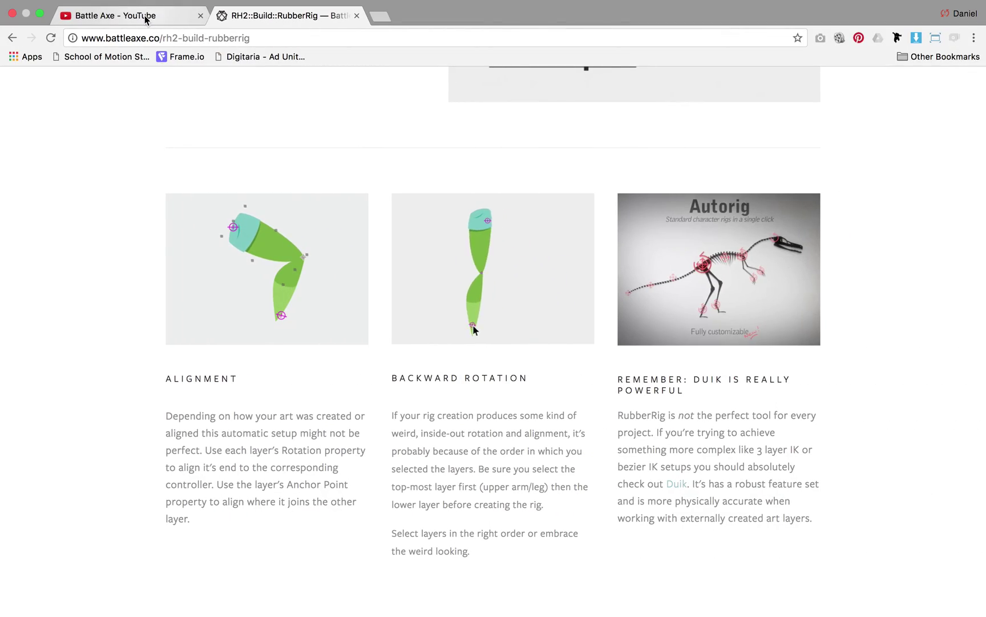
- Glance at the Battle Axe YouTube tab, then go back to the RubberRig guide page
{"action": "left_click", "coordinate": [146, 19]}
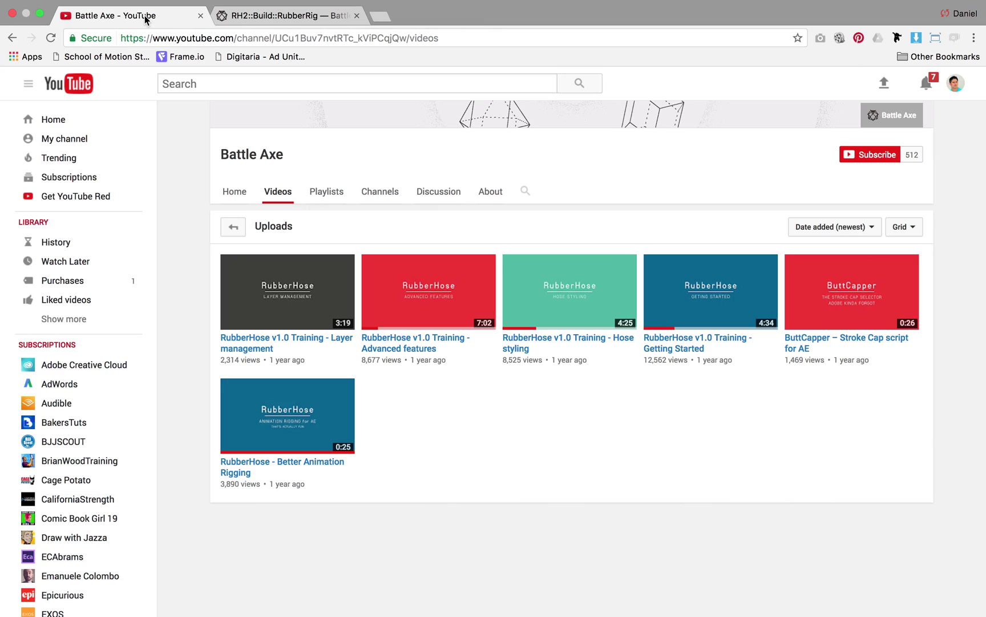
{"action": "left_click", "coordinate": [320, 16]}
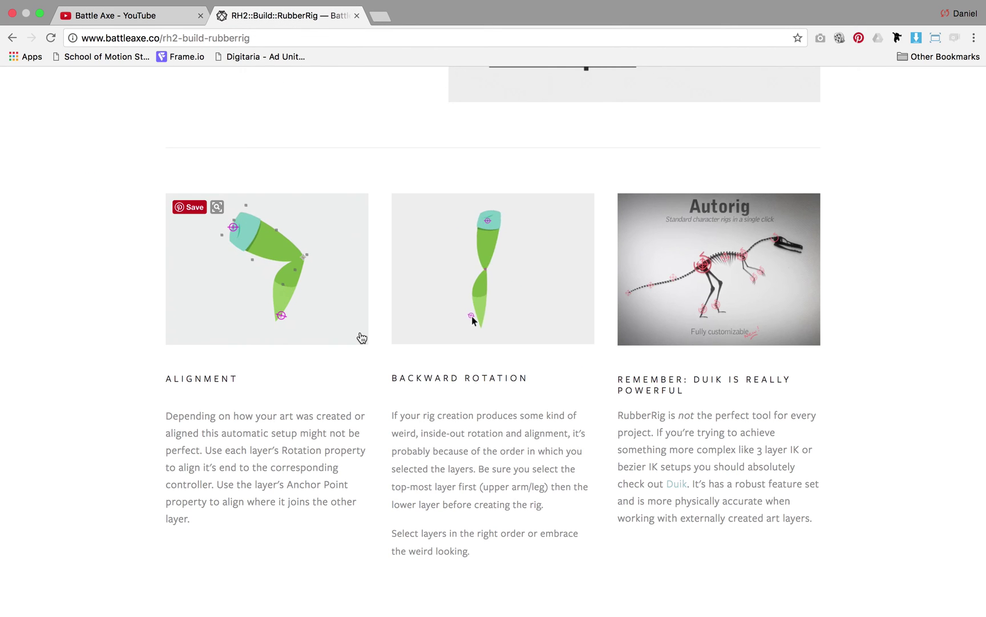